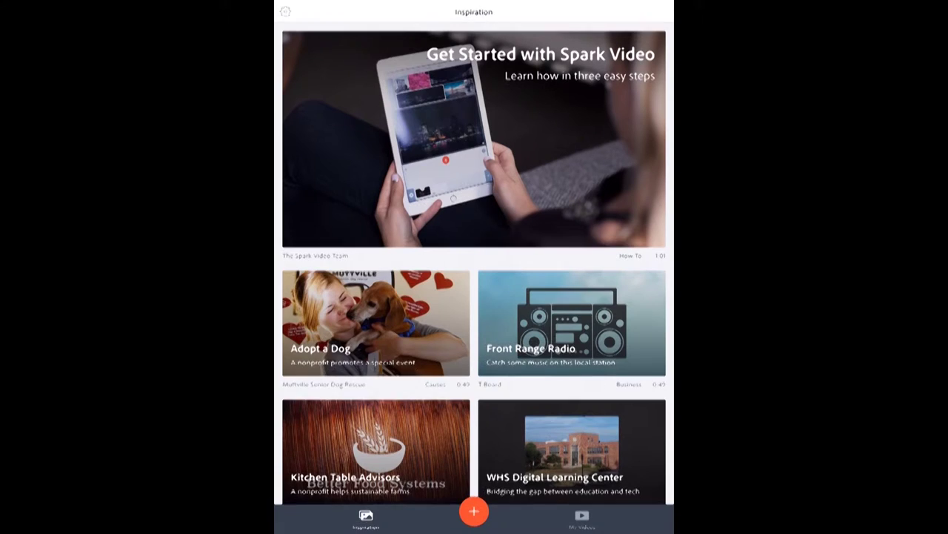
Start a new story titled 'Test'.
click(474, 510)
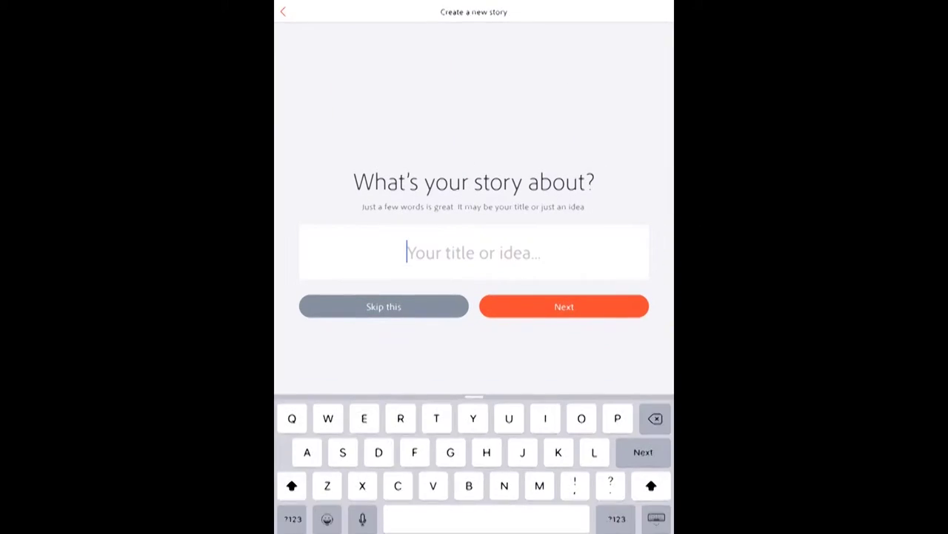
text(Tes)
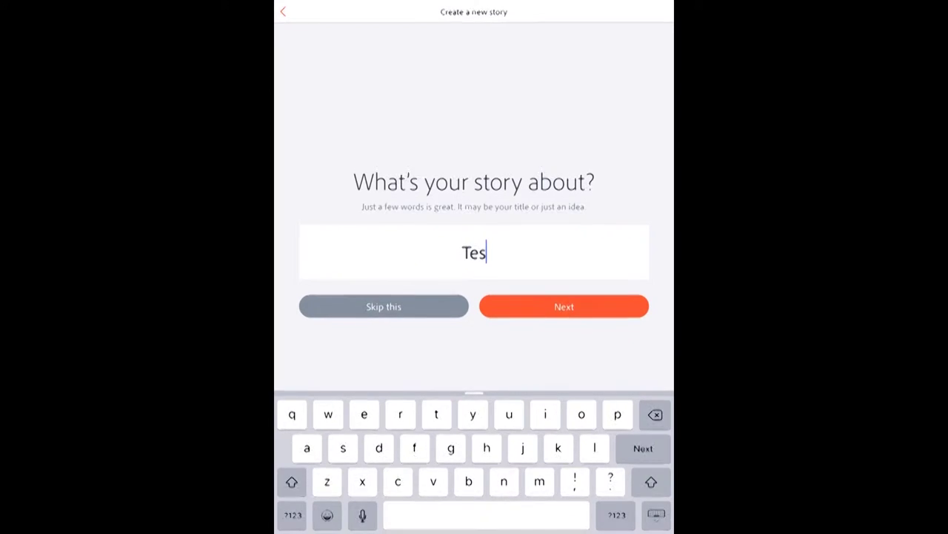
text(t)
key(Return)
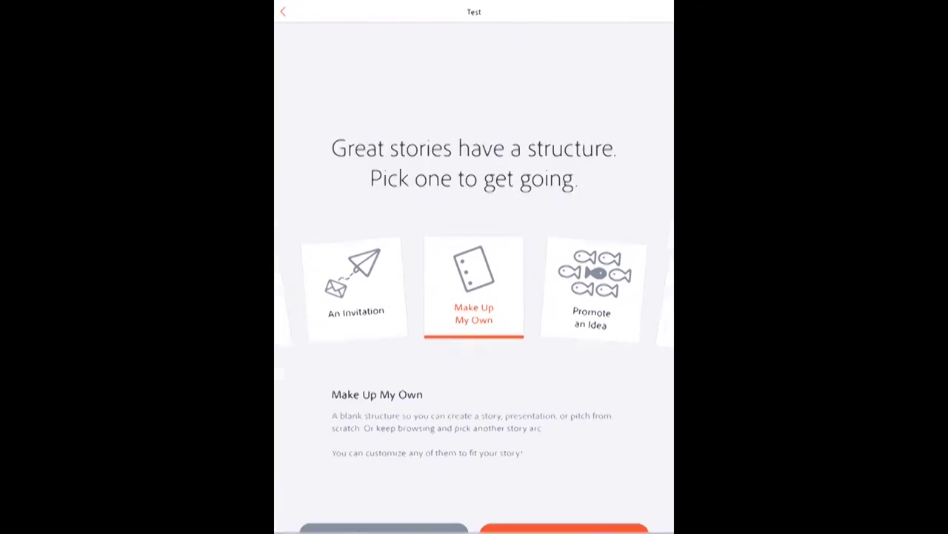
Browse the story structures until Teach a Lesson is in focus.
drag(600, 248, 482, 249)
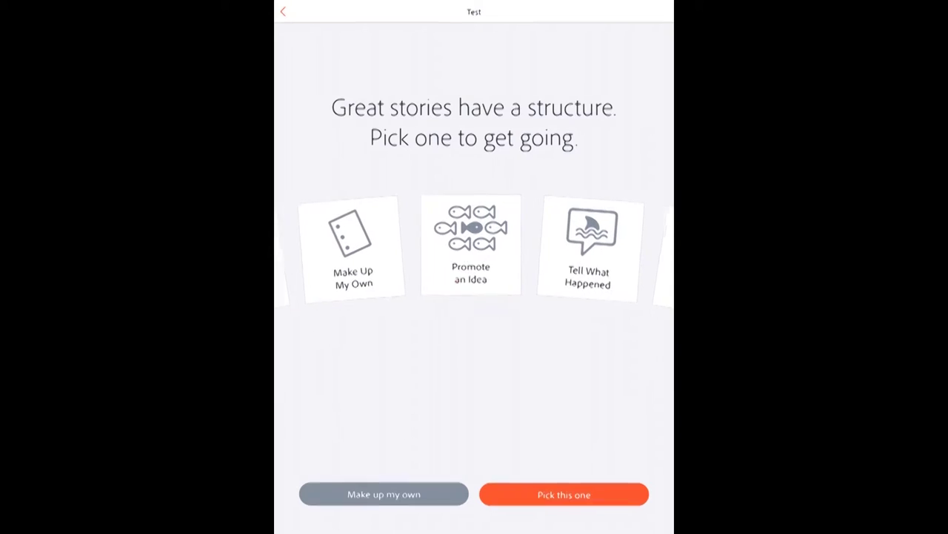
drag(600, 248, 482, 249)
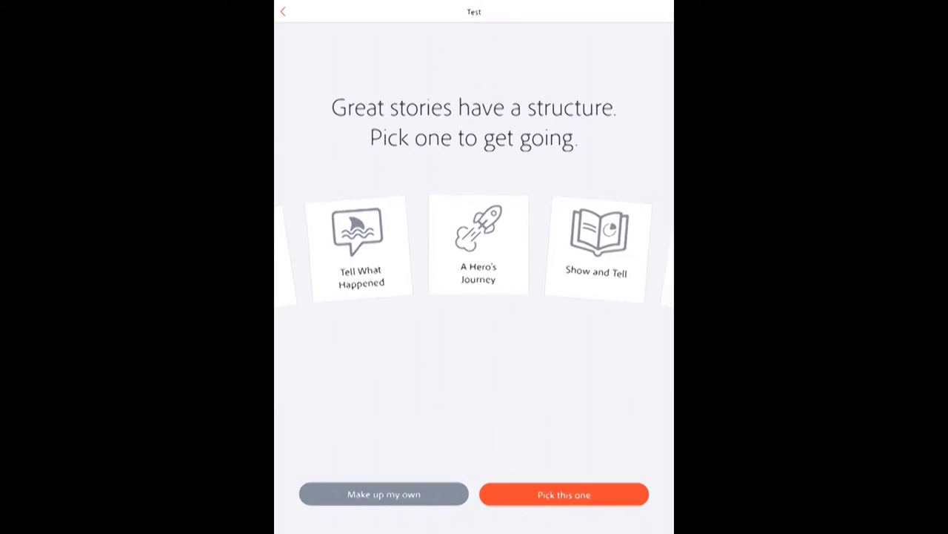
drag(371, 248, 489, 249)
drag(600, 248, 481, 248)
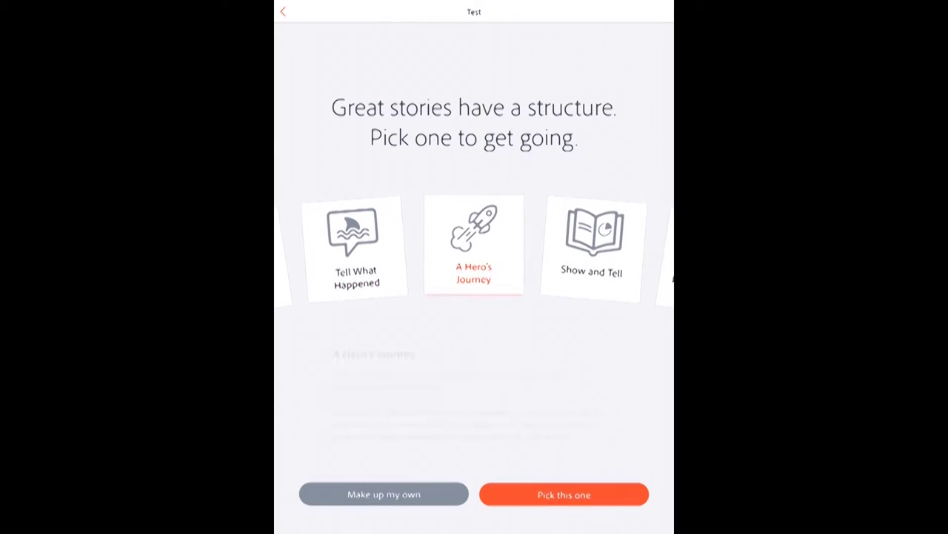
drag(600, 248, 481, 248)
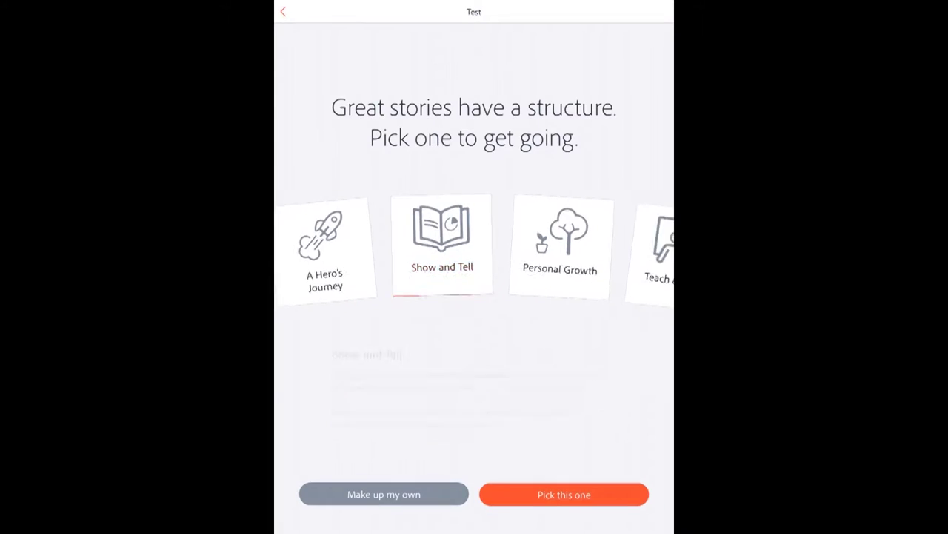
drag(600, 248, 363, 248)
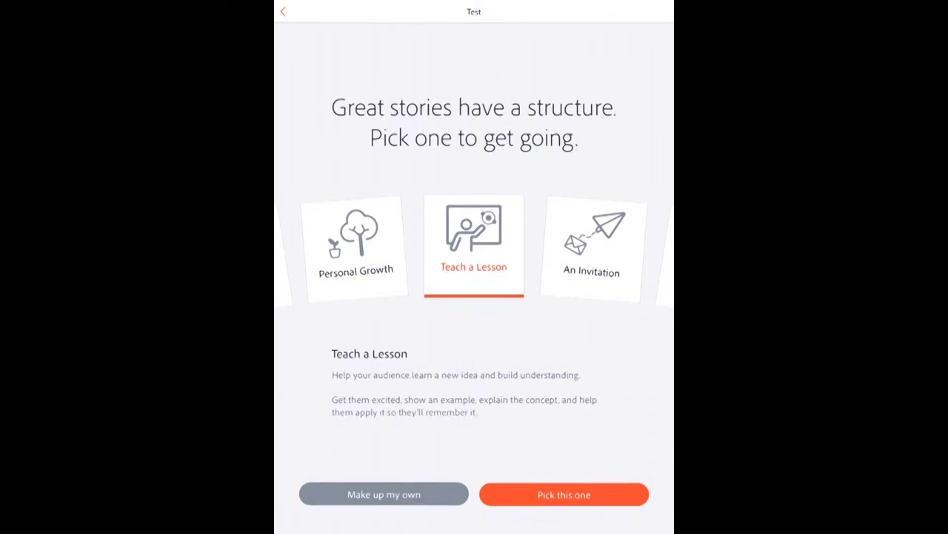
Pick the Teach a Lesson structure and scroll through its slide filmstrip.
click(563, 494)
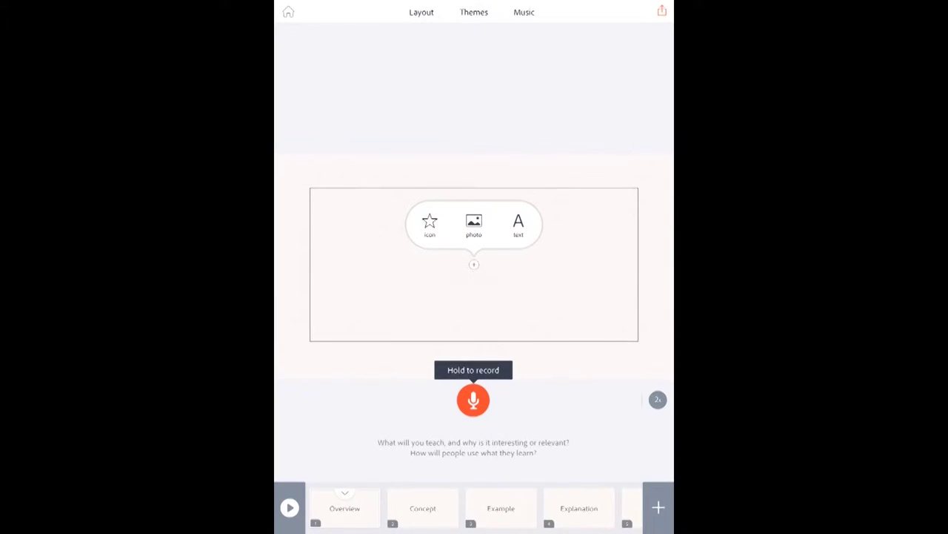
drag(578, 508, 446, 509)
drag(370, 508, 578, 508)
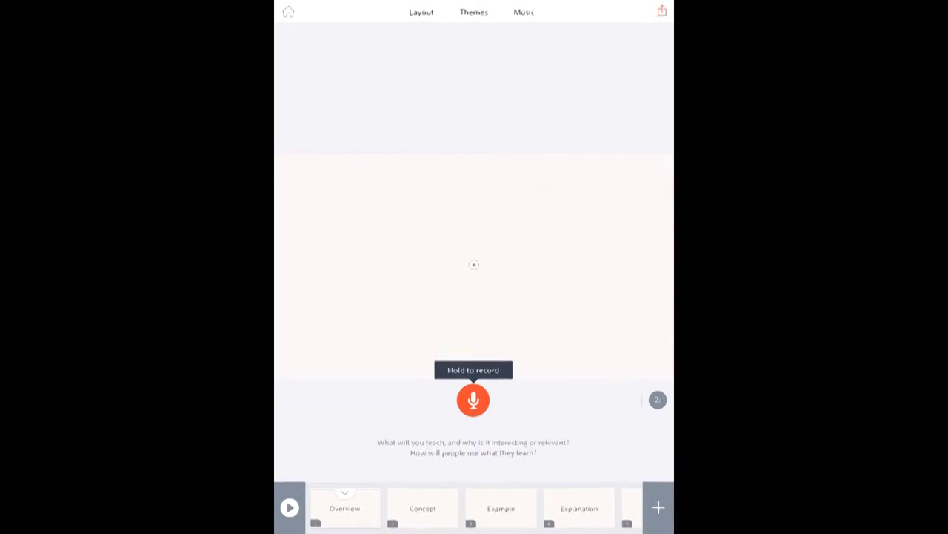
Move the Overview slide after Concept and delete it.
click(345, 504)
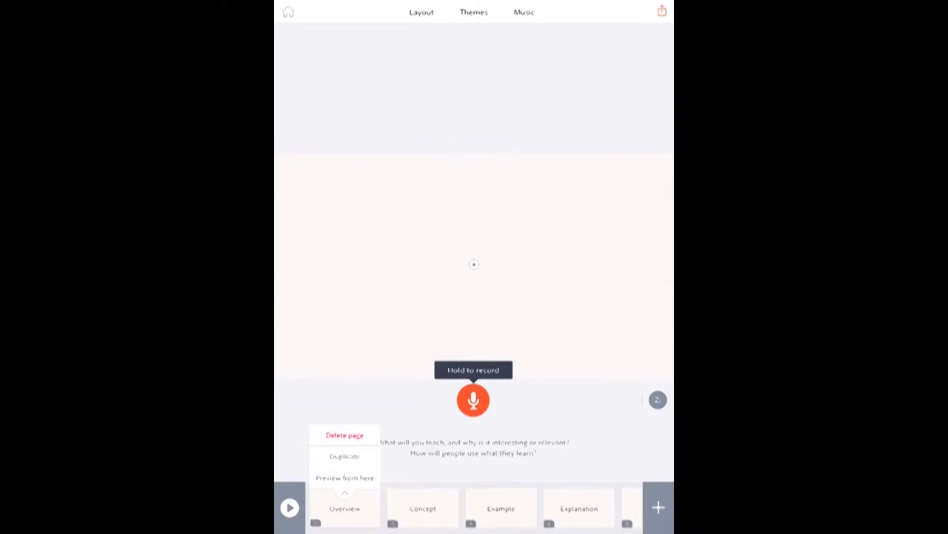
click(345, 506)
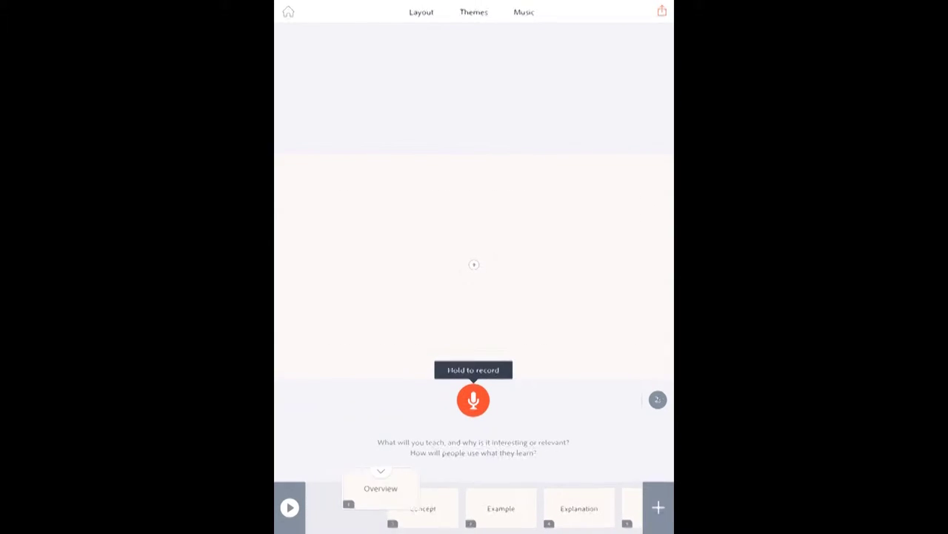
drag(344, 507, 421, 509)
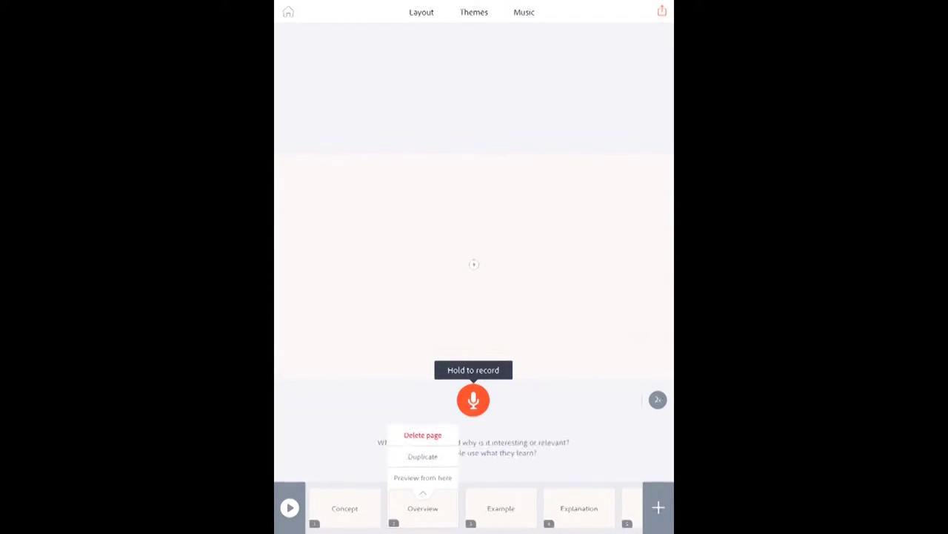
click(422, 435)
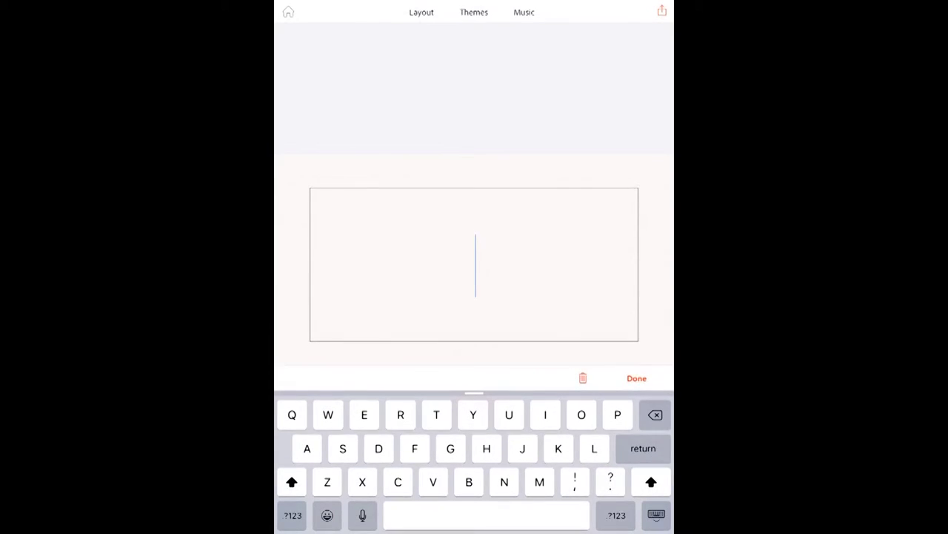
Write 'Hello' and 'My name is Andy' on two lines of the first slide.
text(He)
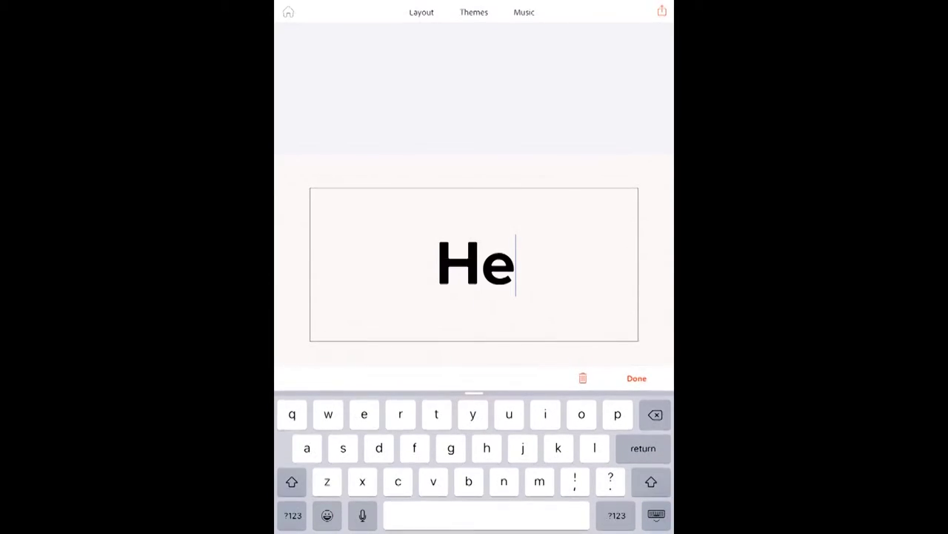
text(llo)
key(Return)
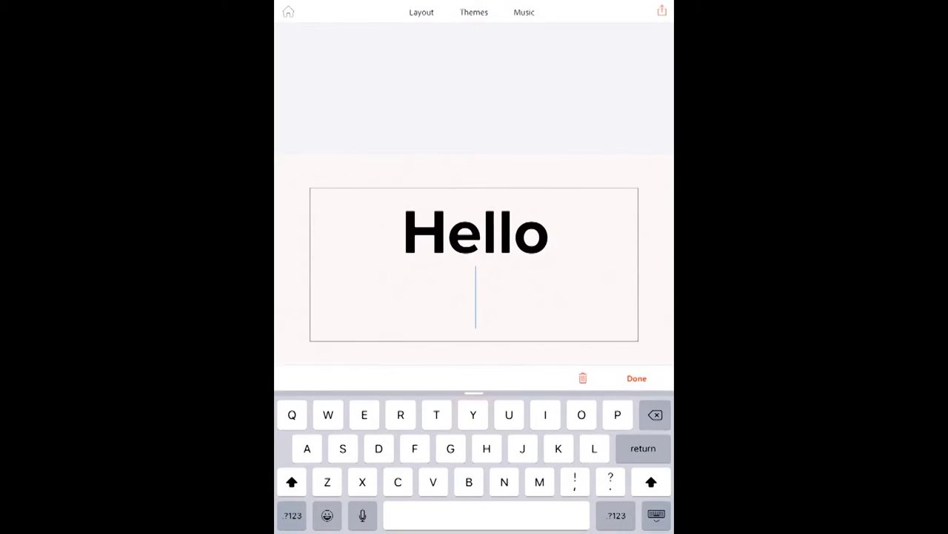
text(My name )
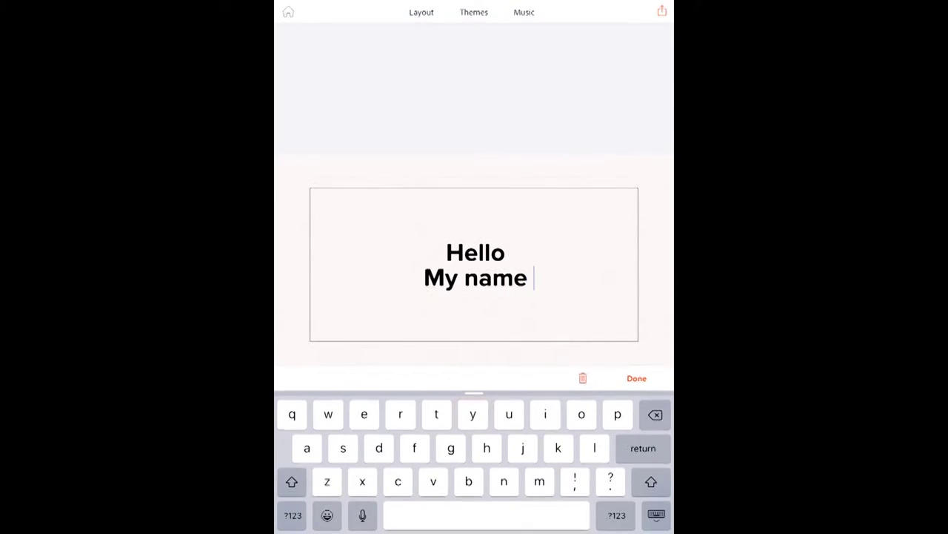
text(is An)
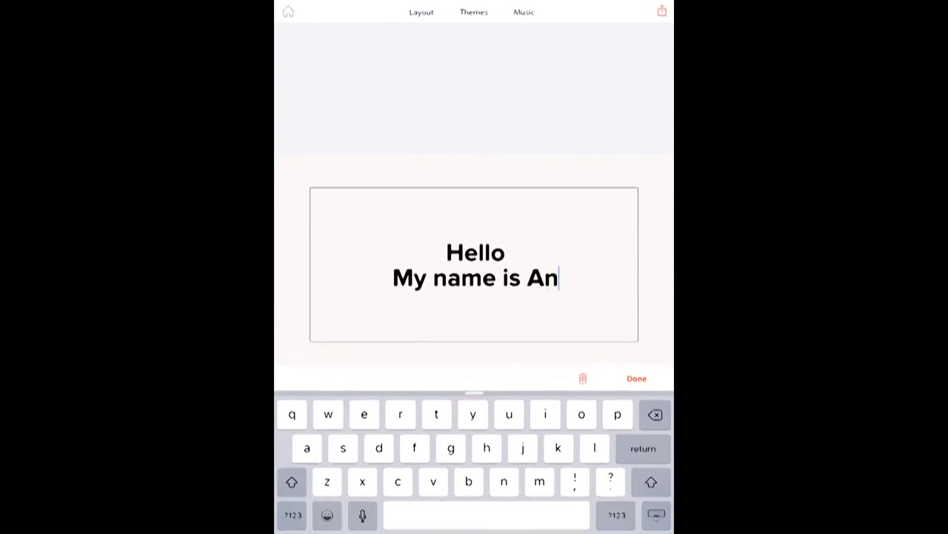
text(dy)
click(637, 378)
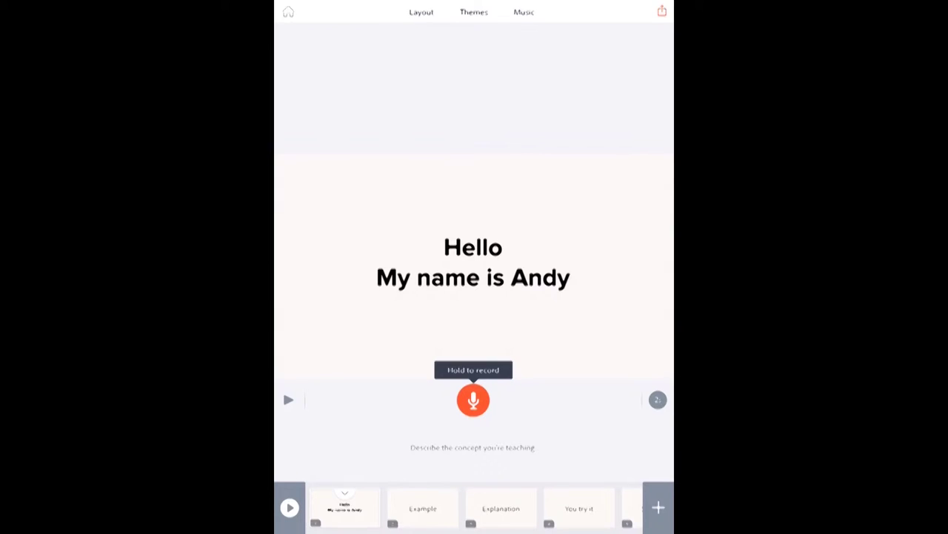
Record a voice narration for the Hello slide and play it back.
click(473, 400)
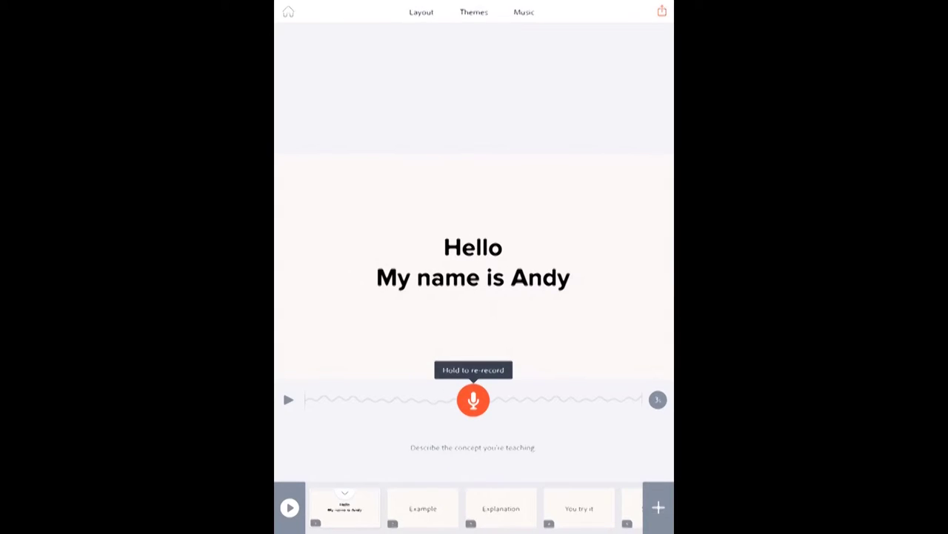
click(288, 400)
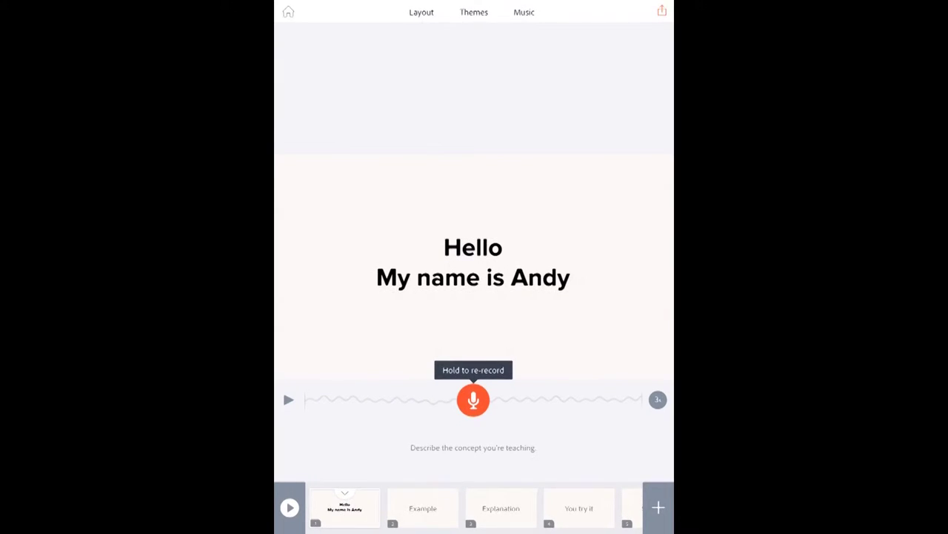
Apply the Lights theme to the story.
click(473, 12)
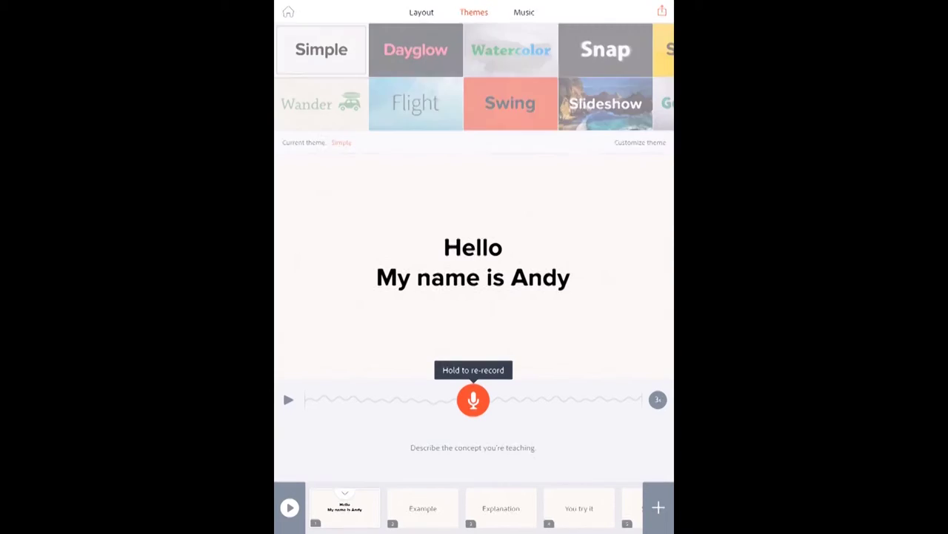
scroll(475, 77, right, 3)
scroll(474, 77, right, 8)
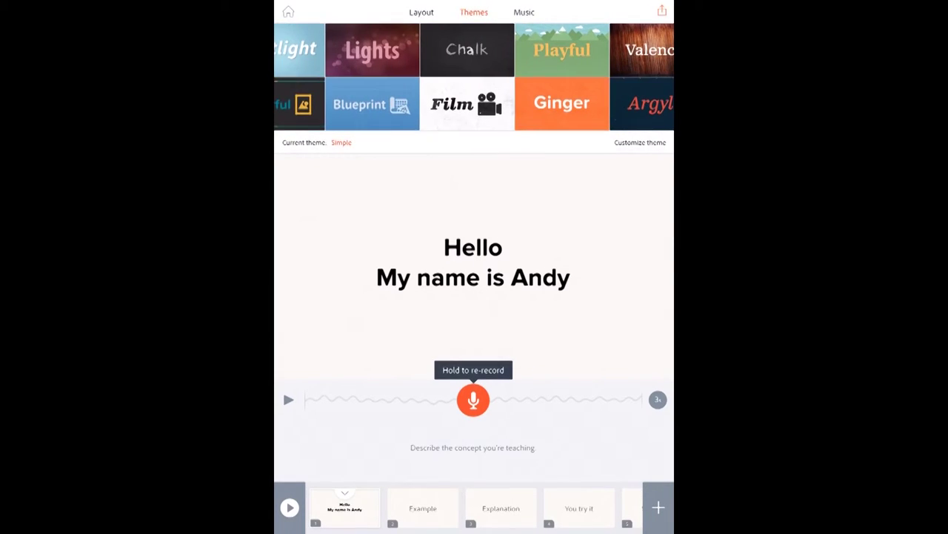
click(372, 49)
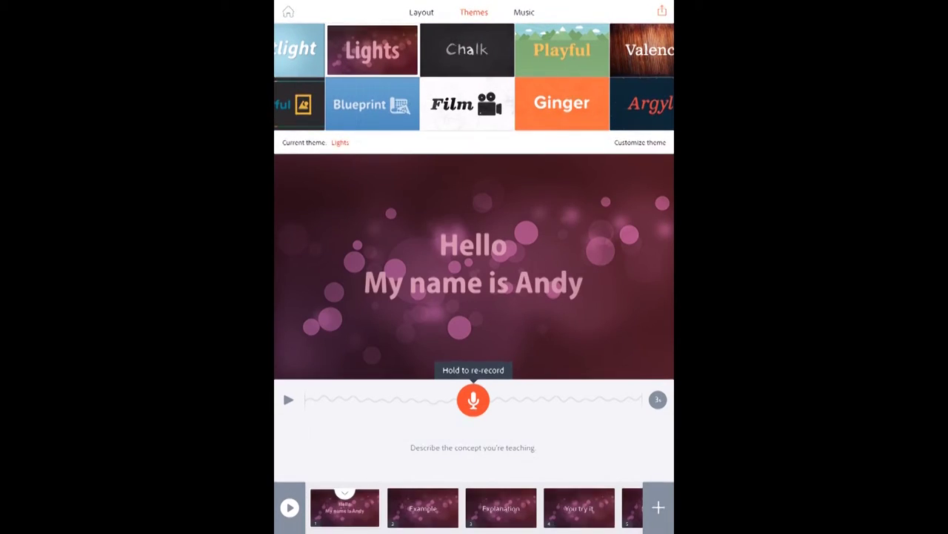
Set the background music to Woodland Jam at maximum volume.
click(524, 11)
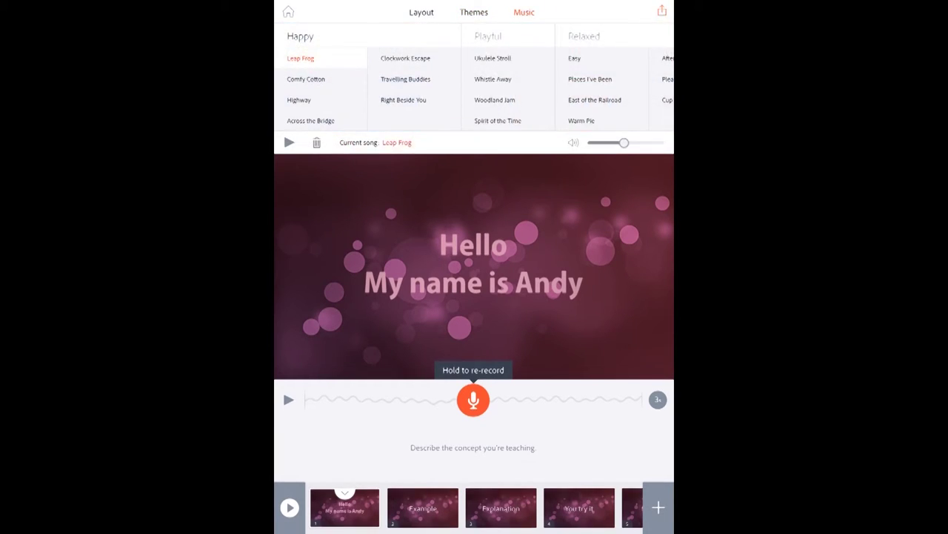
click(494, 99)
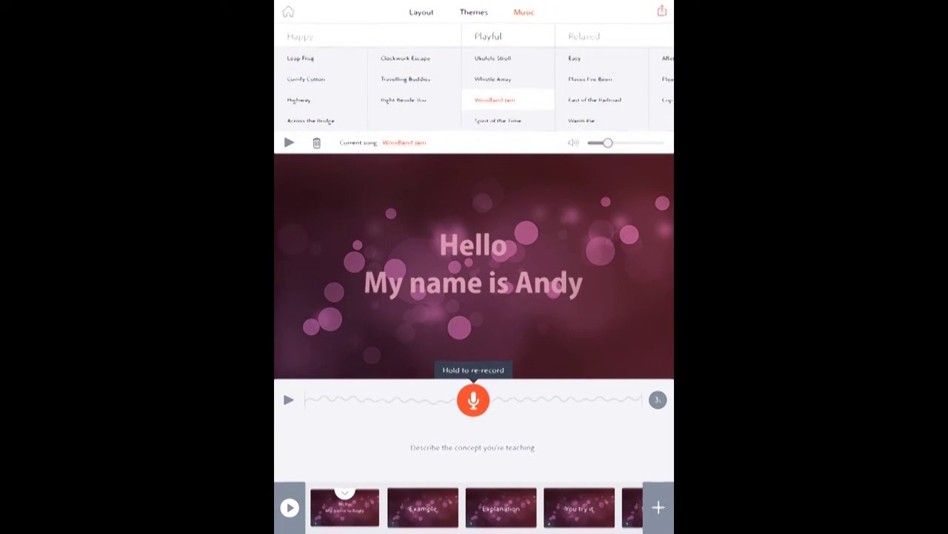
drag(608, 142, 660, 142)
Move from the first slide to the empty Example slide.
click(344, 508)
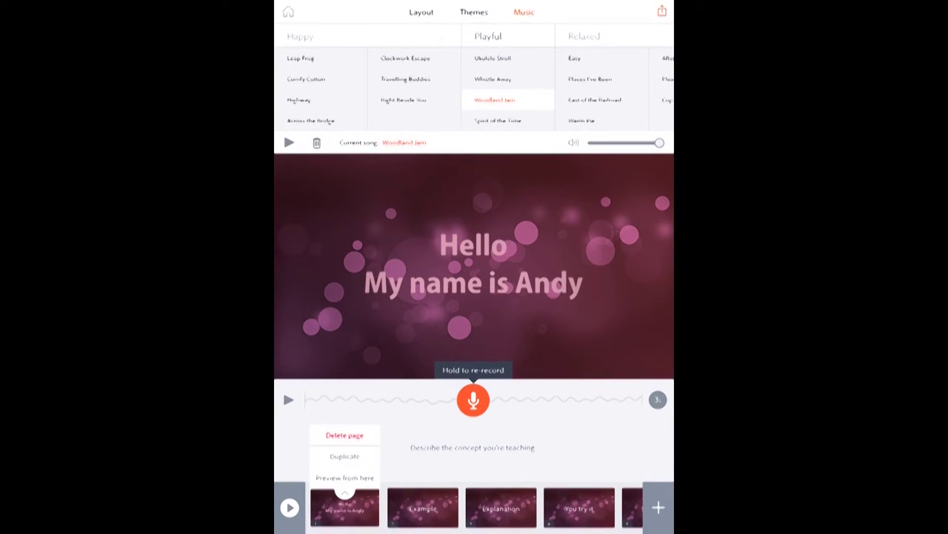
click(422, 507)
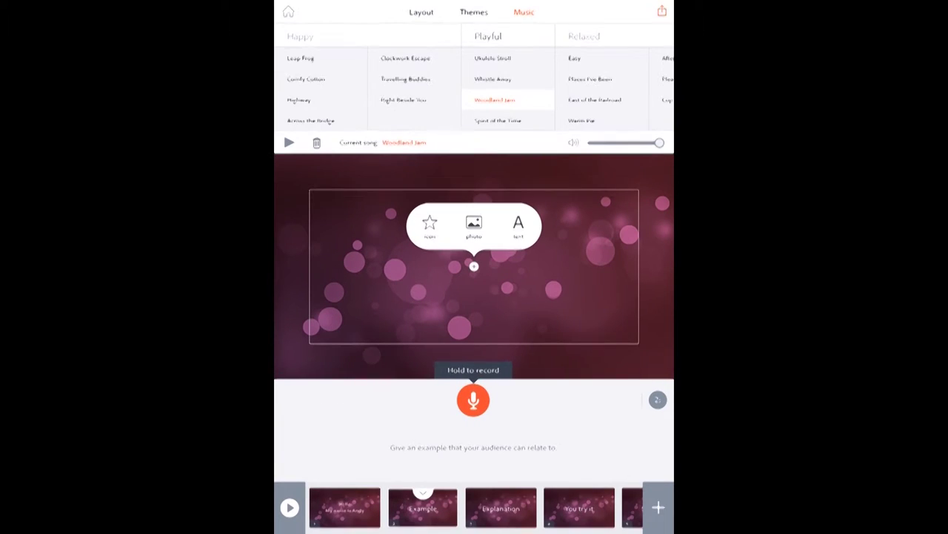
click(421, 12)
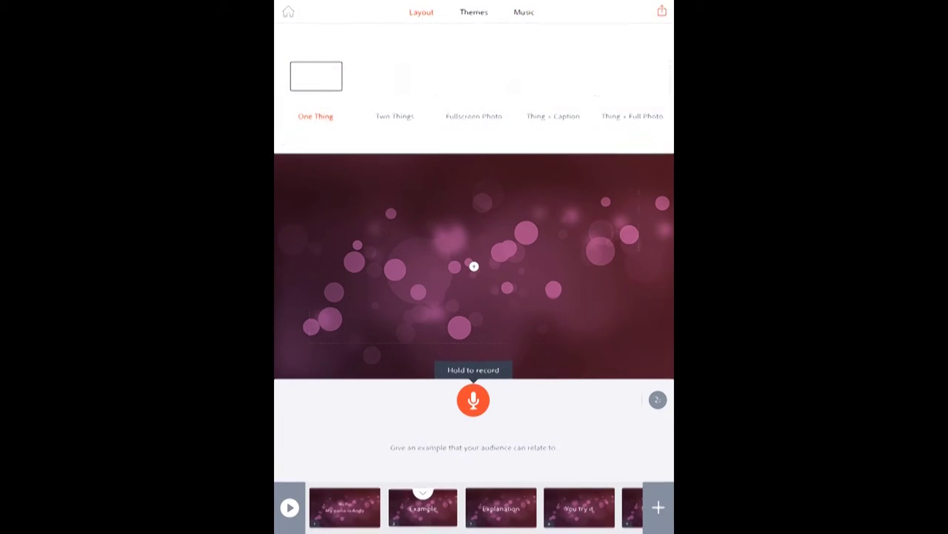
Give the Example slide the Thing + Caption layout captioned 'Slide 2'.
click(553, 74)
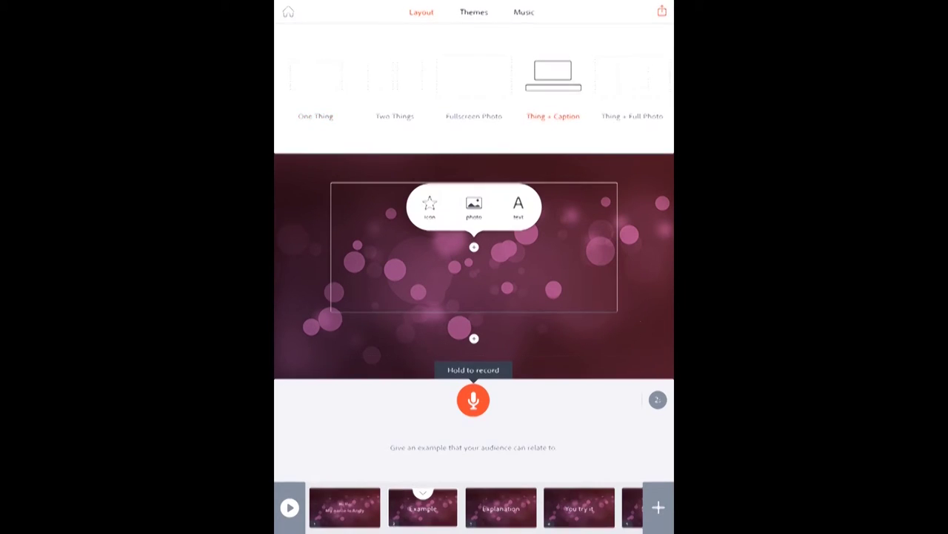
click(474, 338)
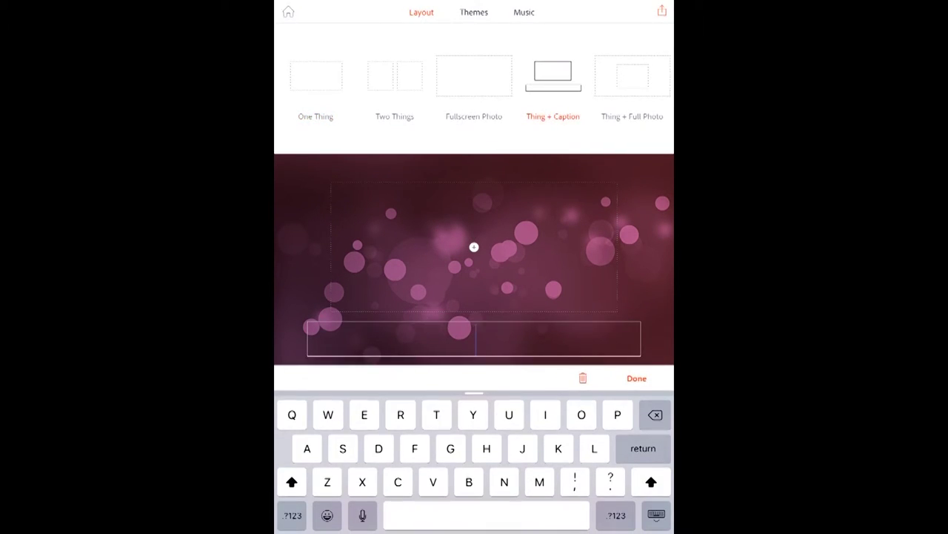
text(Sli)
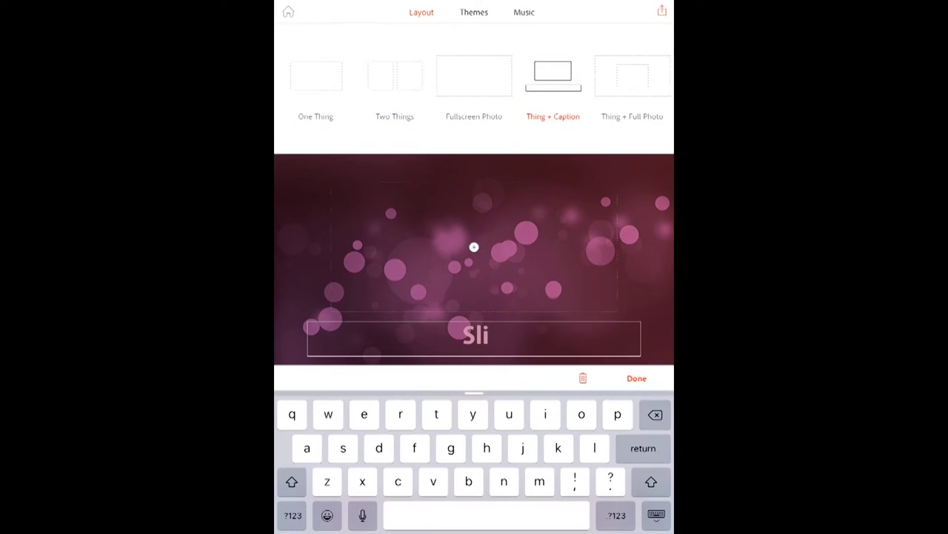
text(de)
click(617, 514)
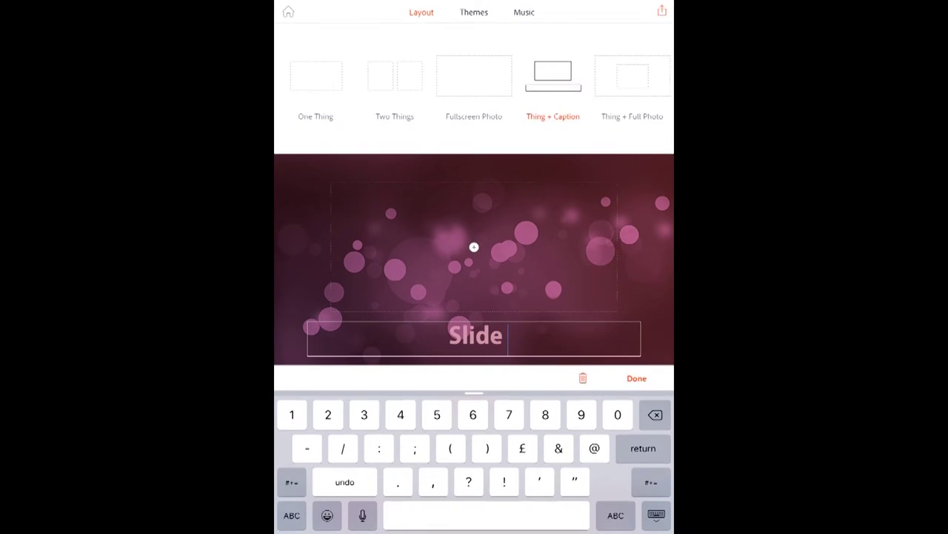
text(2)
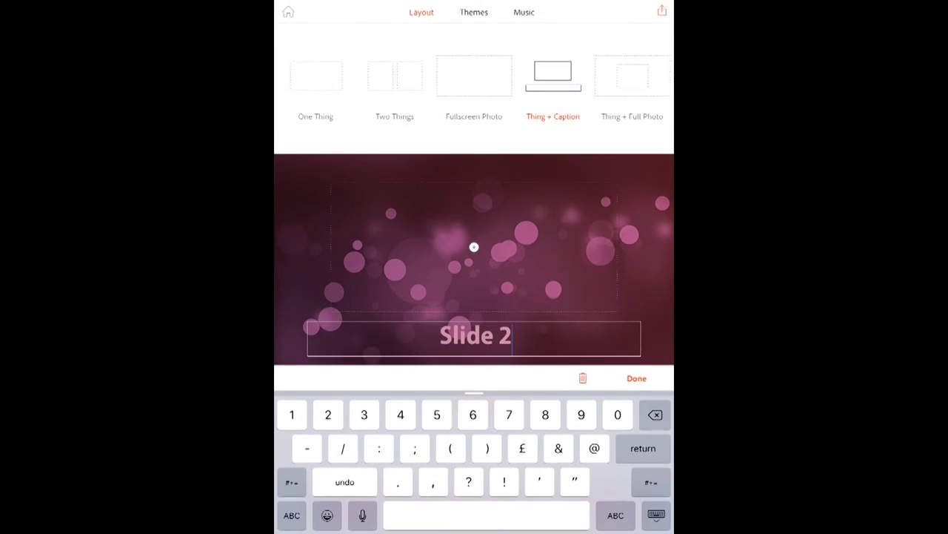
key(Return)
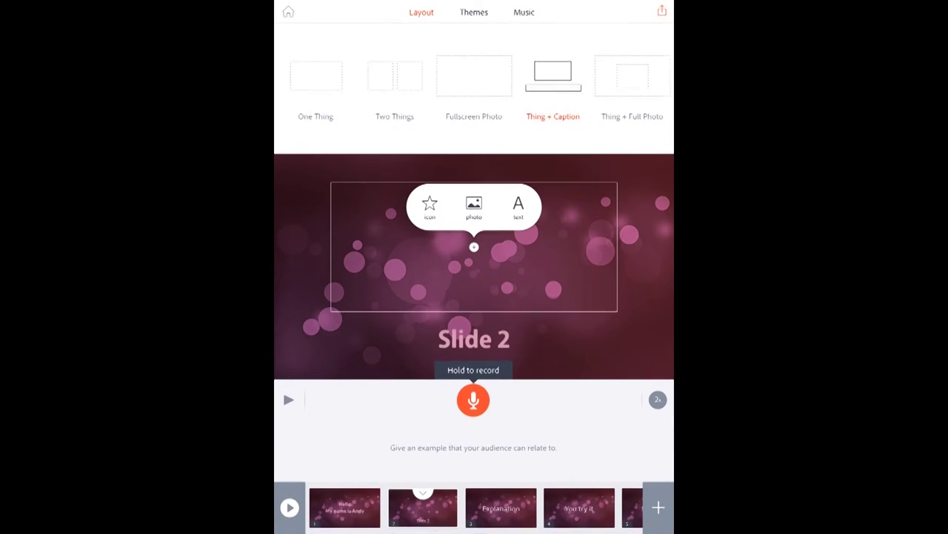
Add a rocket launch photo from a 'science' search to slide 2, then go to Explanation.
click(430, 206)
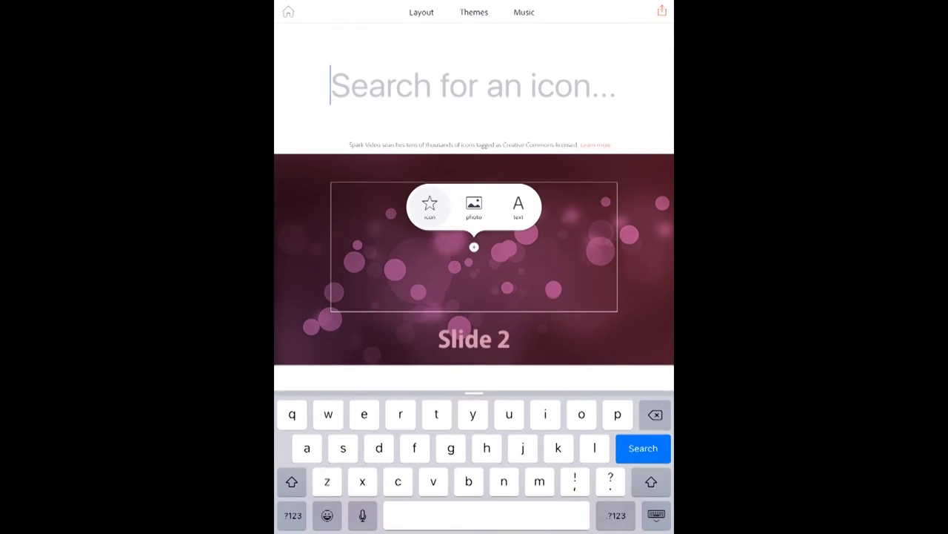
click(473, 206)
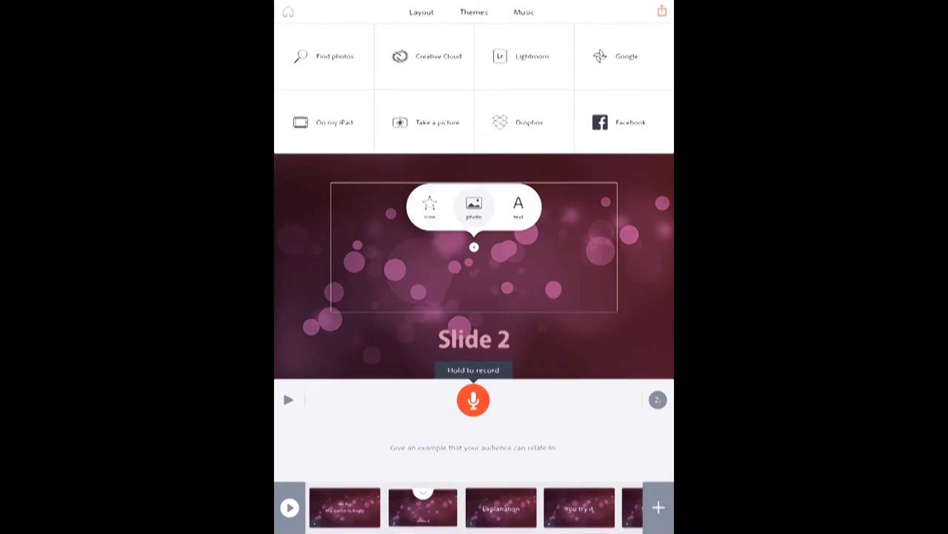
click(325, 57)
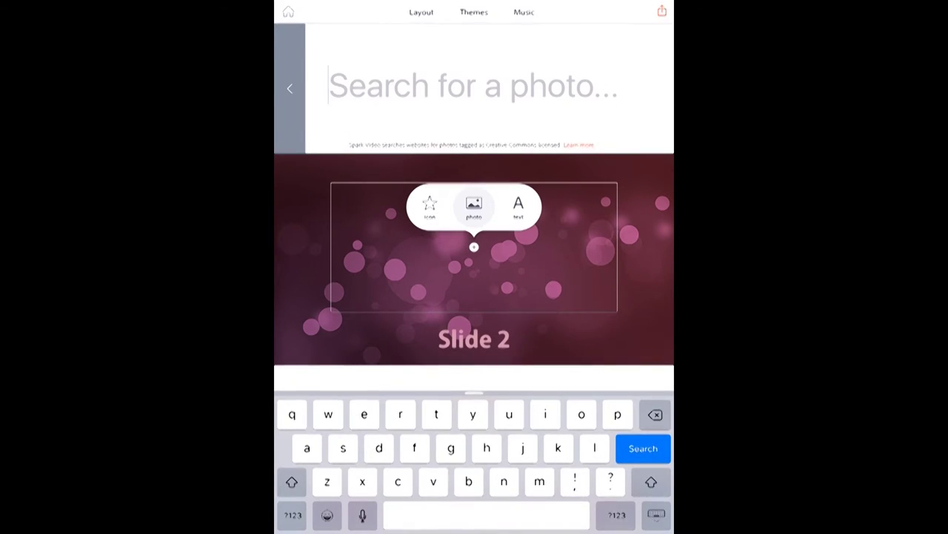
text(s)
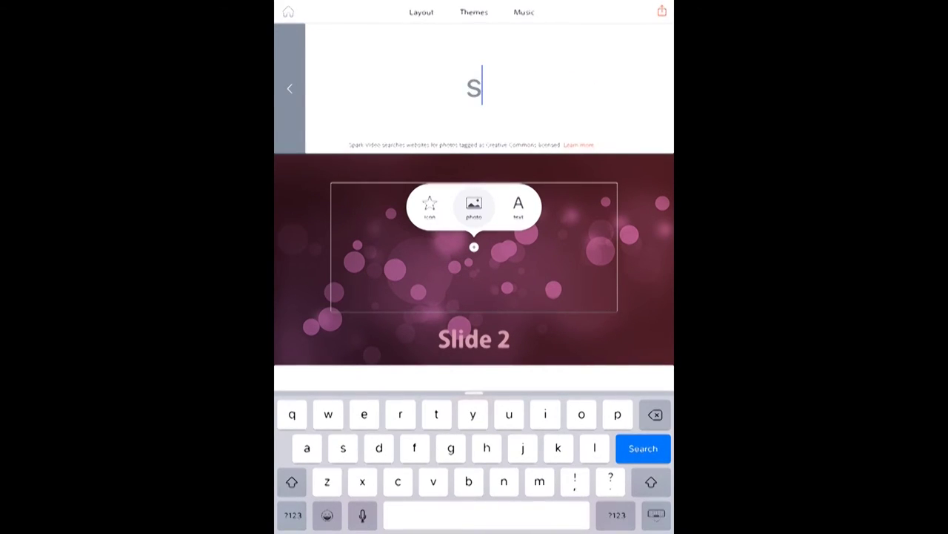
text(cience)
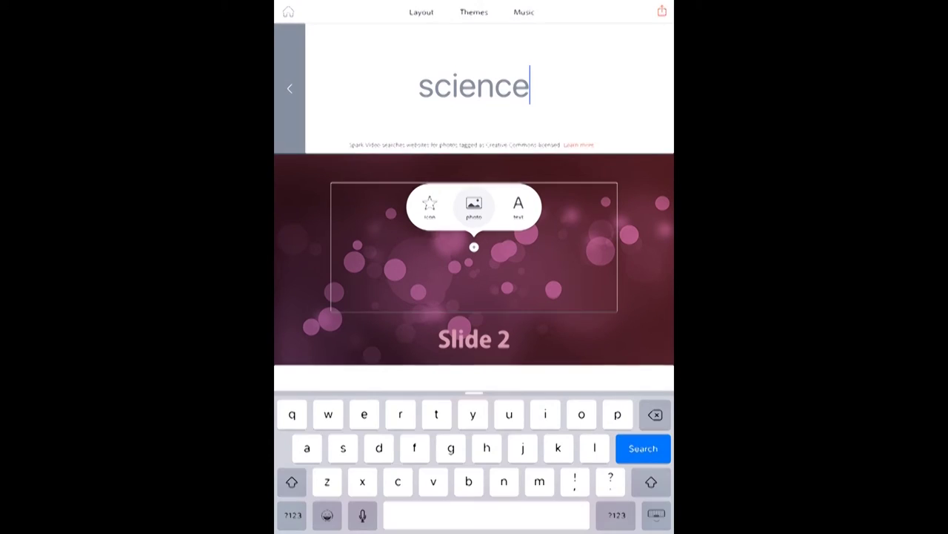
key(Return)
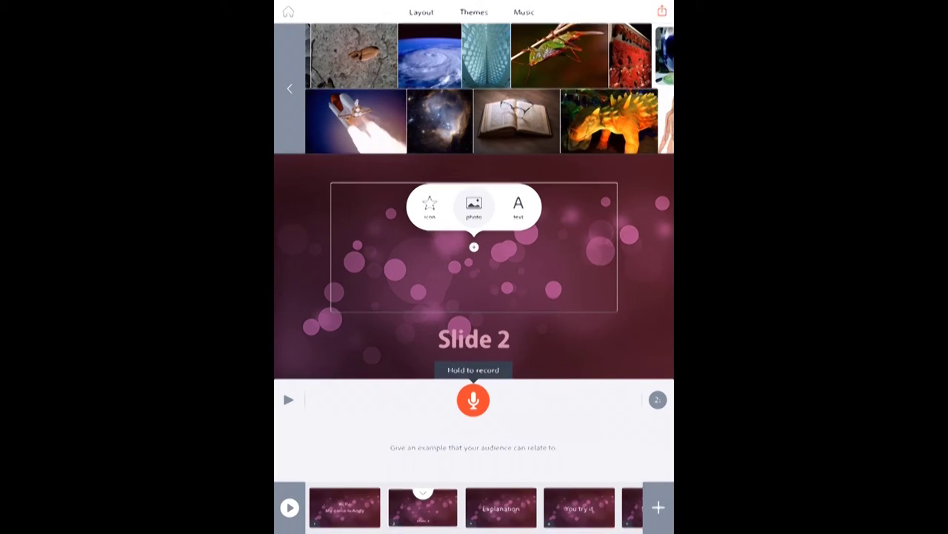
click(356, 120)
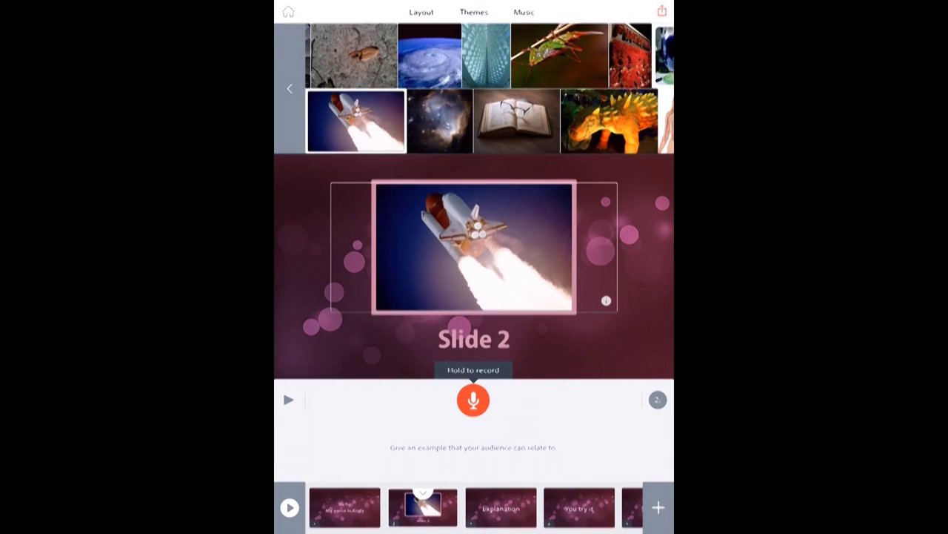
click(500, 508)
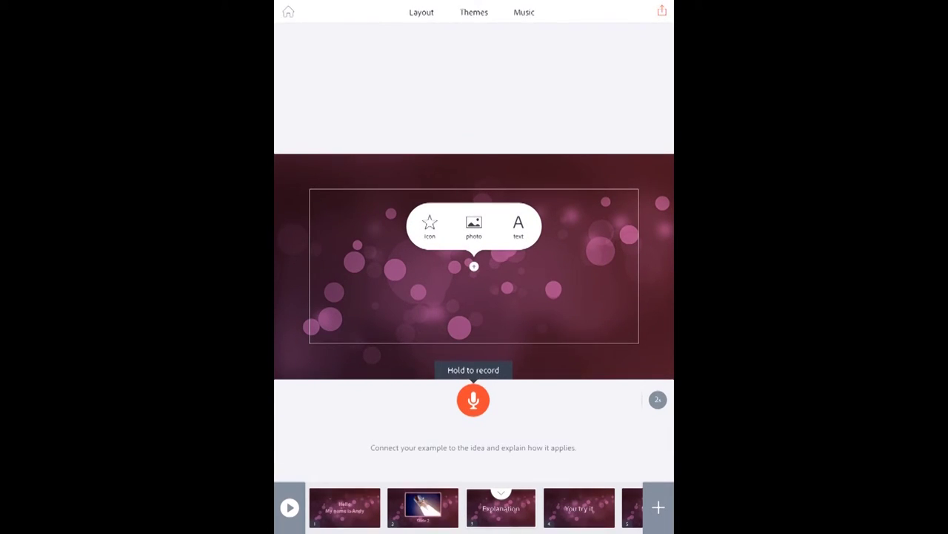
Search icons for 'research' and place the scientist-with-flask icon on the Explanation slide.
click(430, 226)
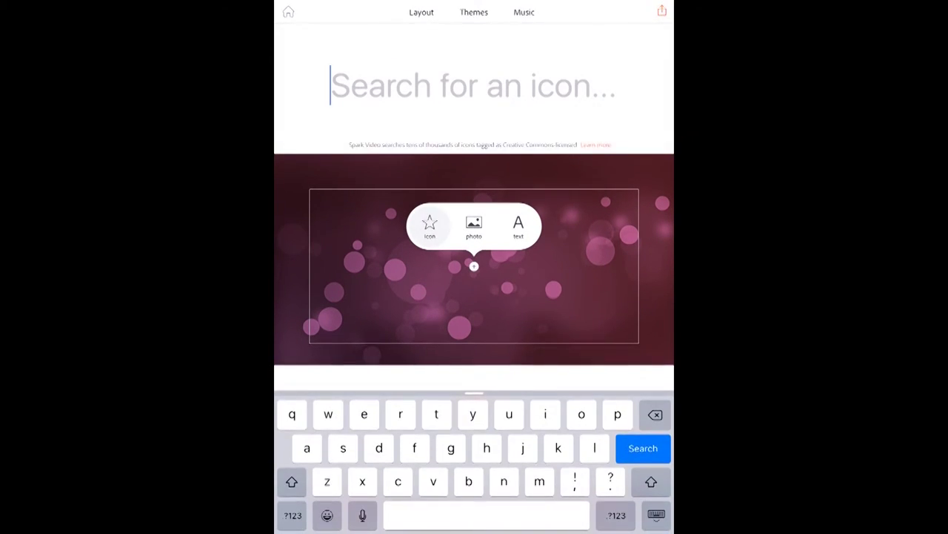
text(res)
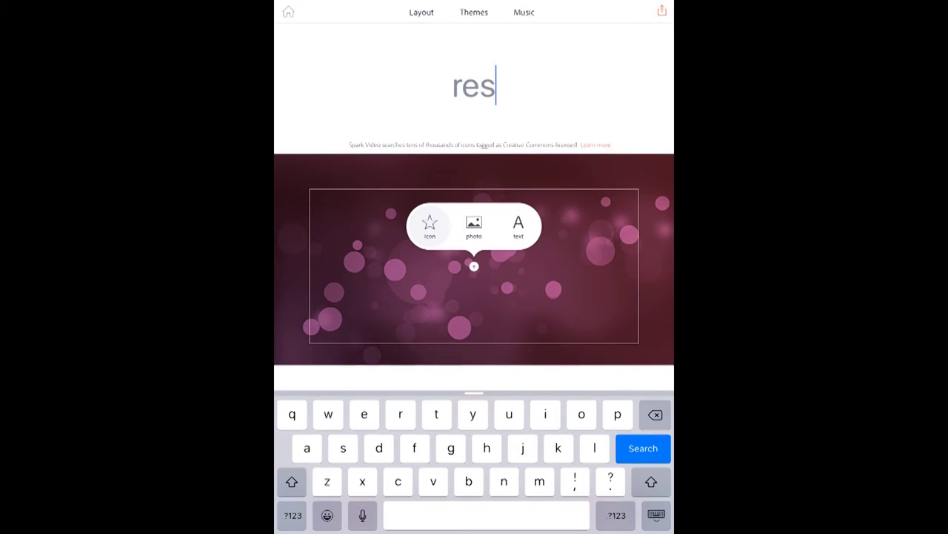
text(earch)
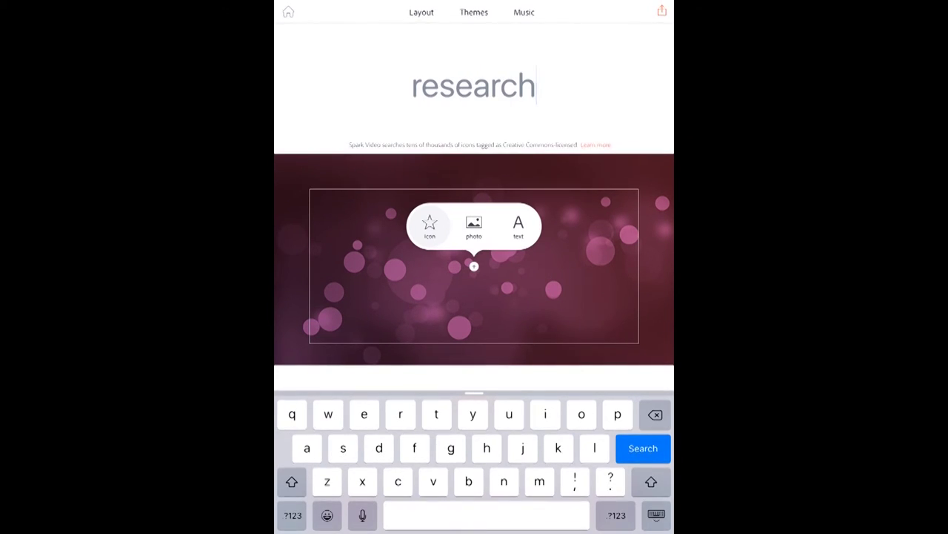
key(Return)
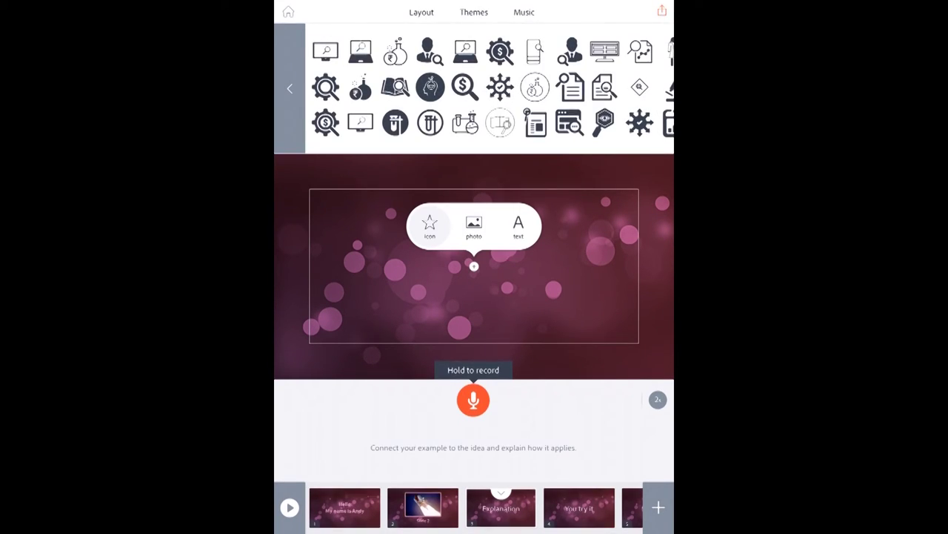
scroll(489, 87, right, 5)
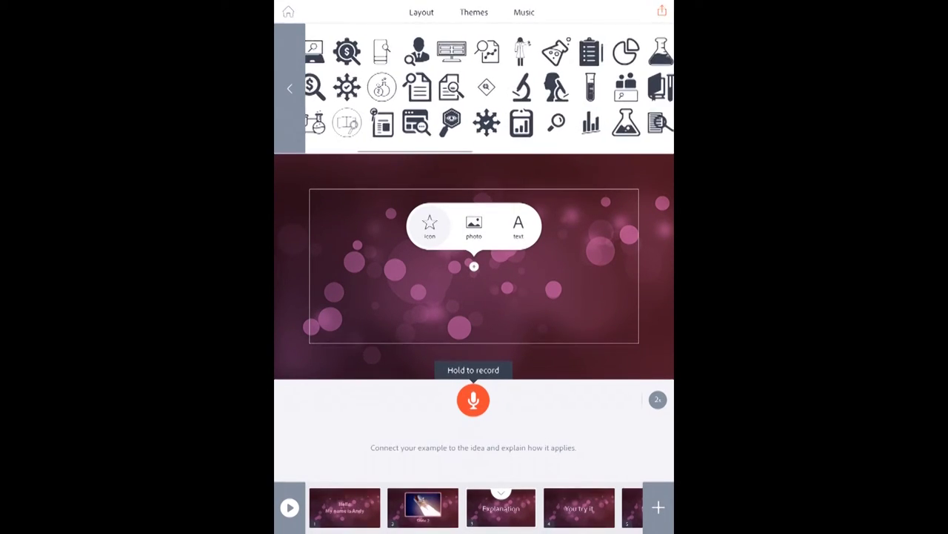
scroll(489, 87, left, 5)
scroll(489, 87, right, 10)
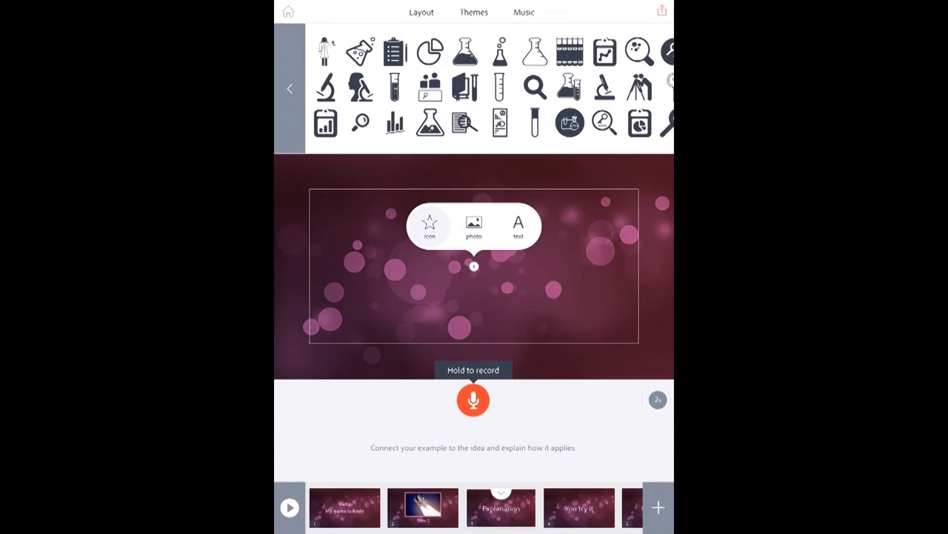
click(324, 50)
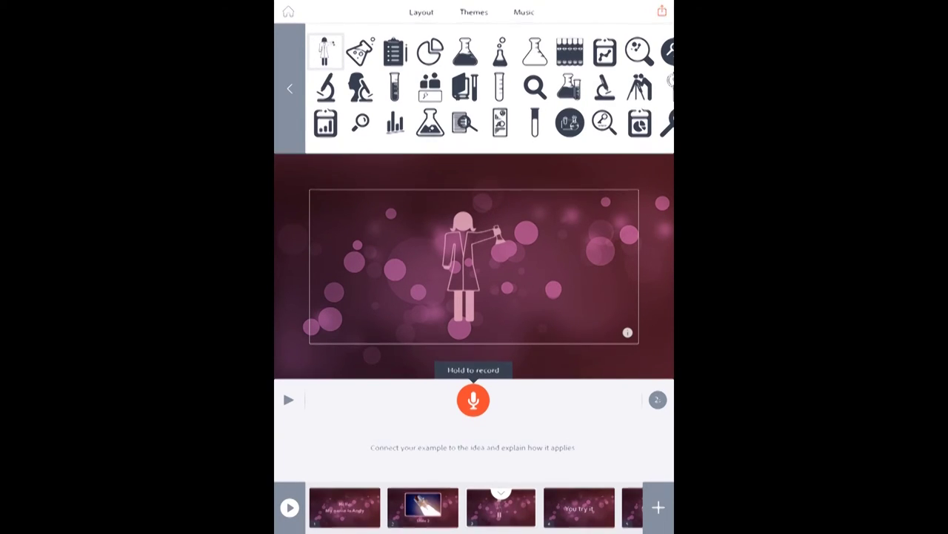
Record about four seconds of narration for the scientist slide, then return to the first slide.
click(472, 400)
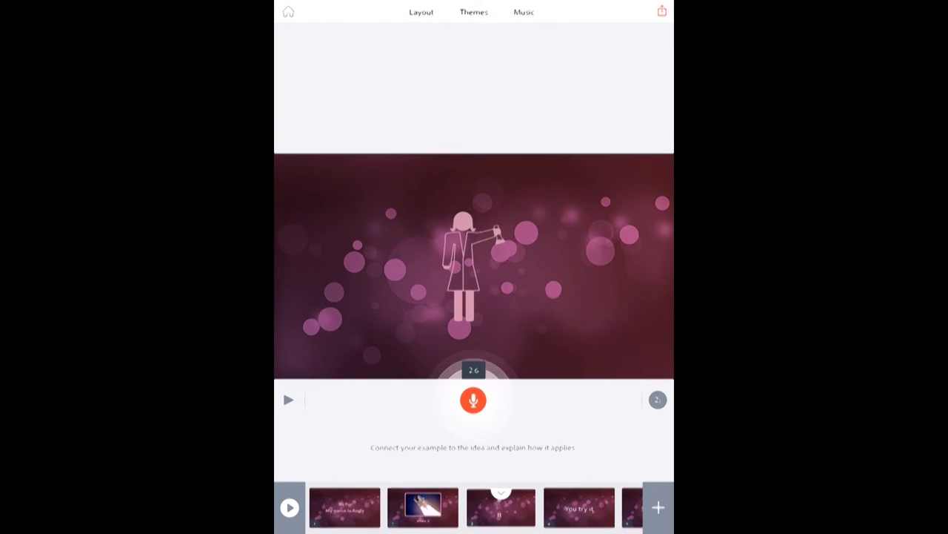
click(473, 400)
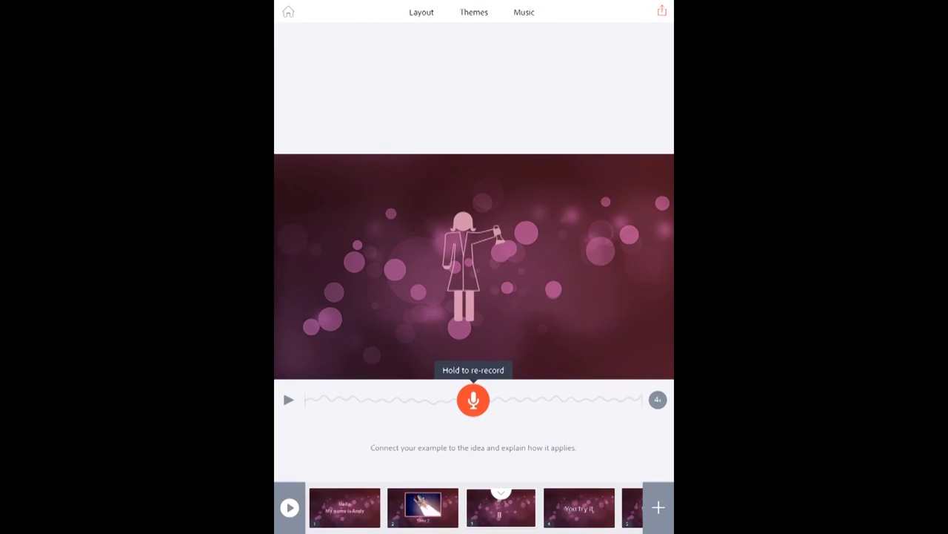
click(345, 507)
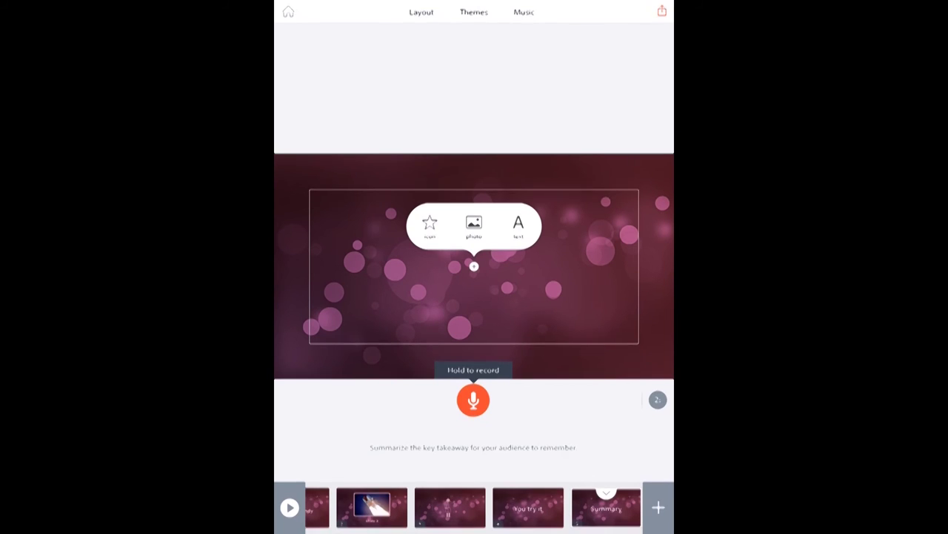
Open the video's sharing options, pick save to photos, then dismiss them.
click(662, 11)
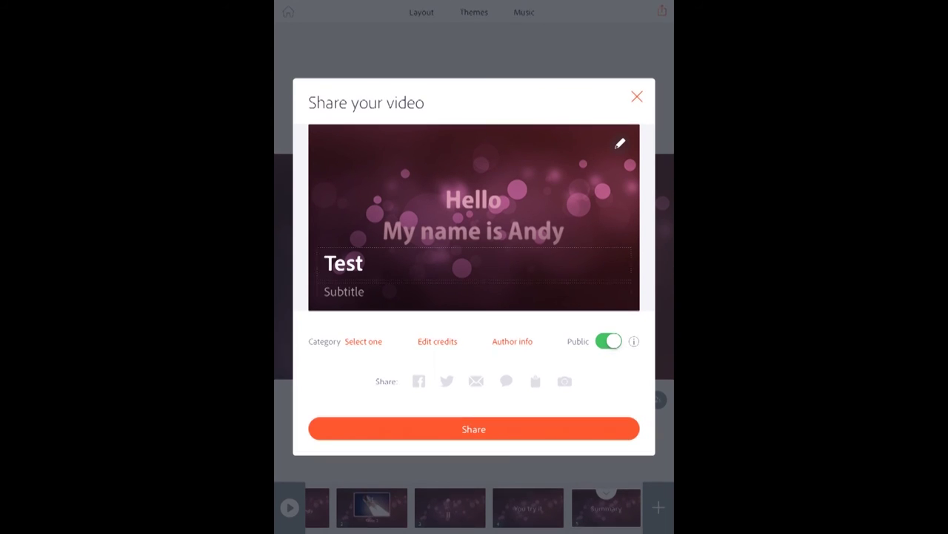
click(565, 381)
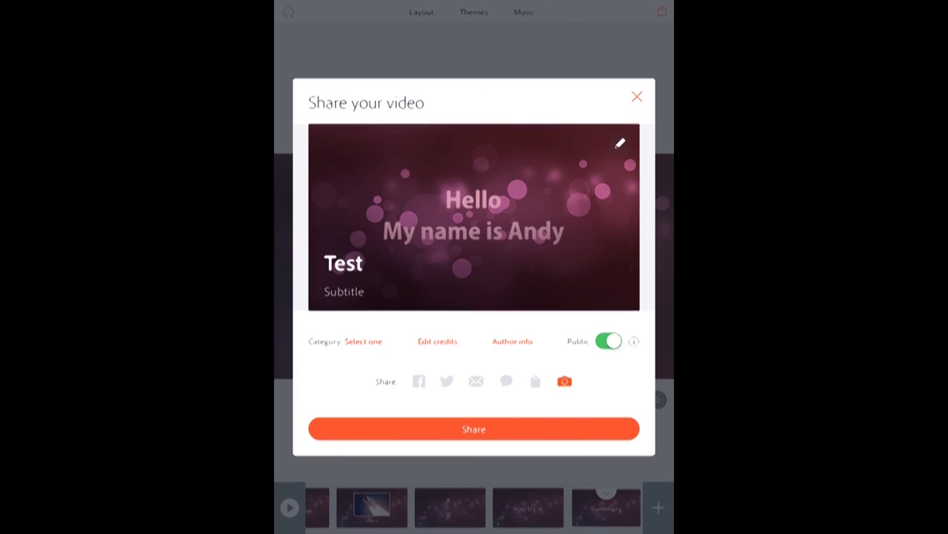
key(Escape)
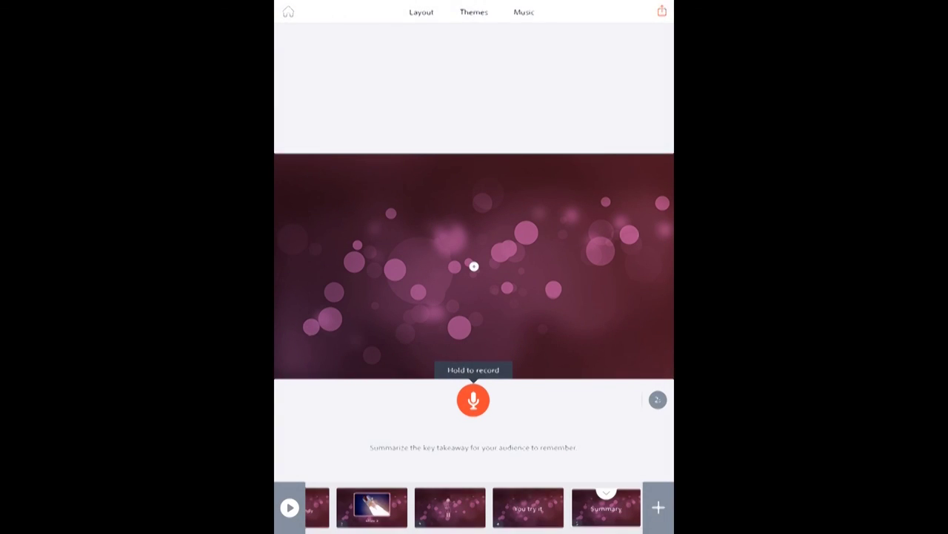